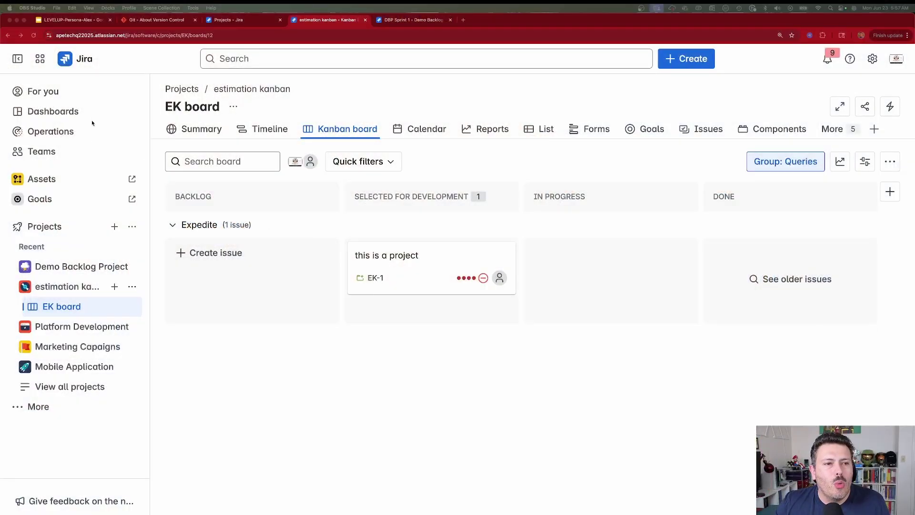
Browse the available Software development project templates, from Kanban and Scrum through to Bug tracking.
{"action": "left_click", "coordinate": [113, 227]}
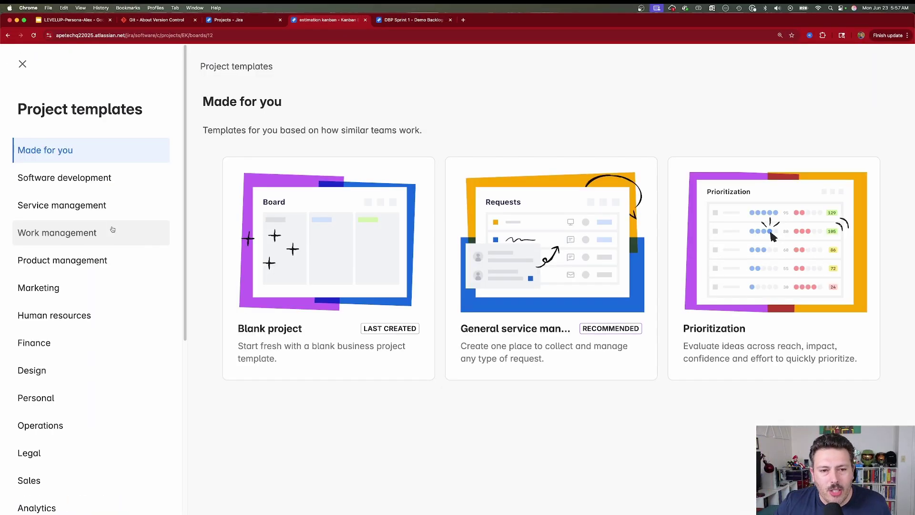
{"action": "left_click", "coordinate": [79, 179]}
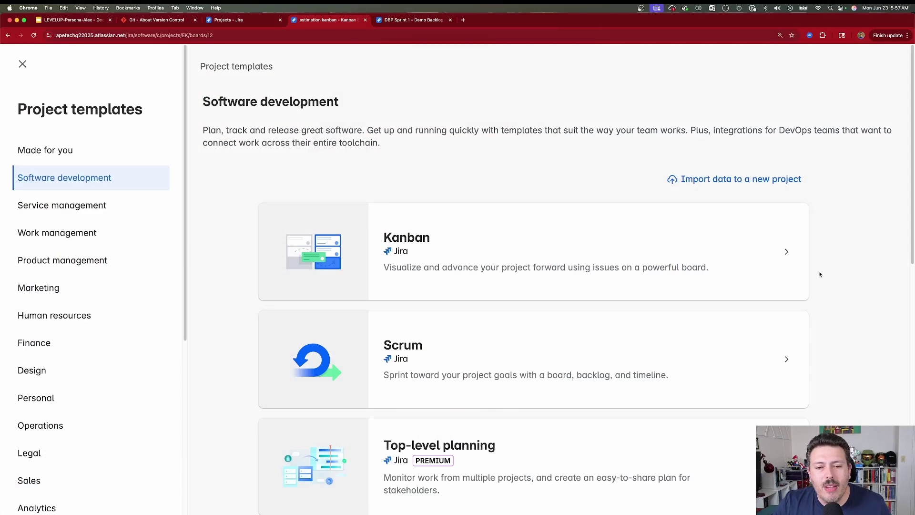
{"action": "scroll", "coordinate": [773, 269], "scroll_direction": "down", "scroll_amount": 1}
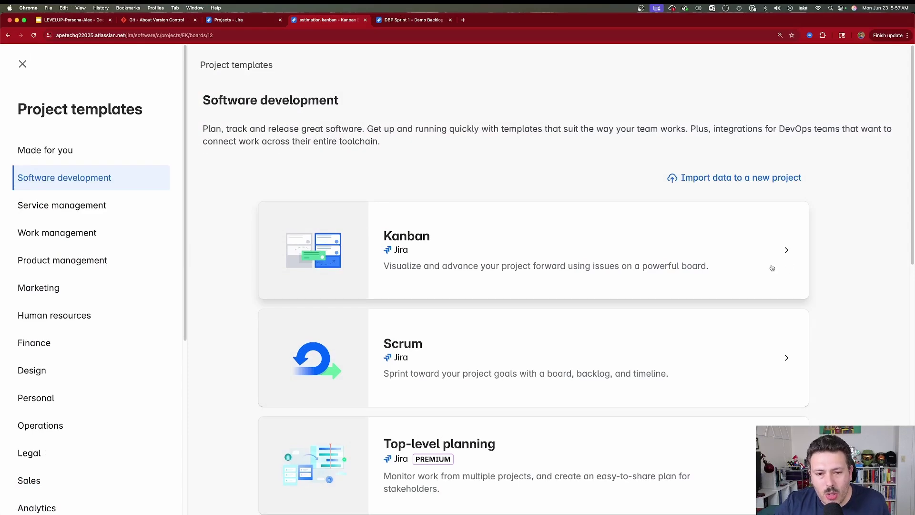
{"action": "scroll", "coordinate": [773, 269], "scroll_direction": "down", "scroll_amount": 6}
{"action": "scroll", "coordinate": [772, 268], "scroll_direction": "down", "scroll_amount": 3}
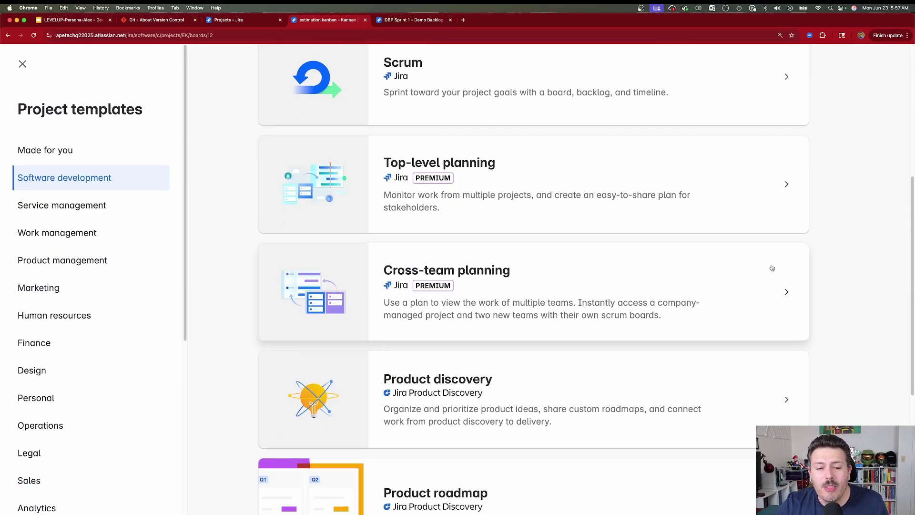
{"action": "scroll", "coordinate": [772, 269], "scroll_direction": "down", "scroll_amount": 8}
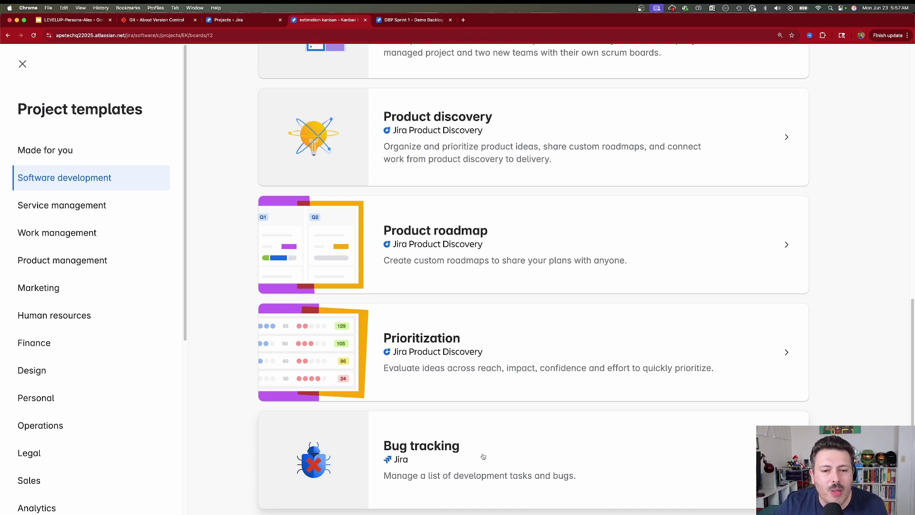
{"action": "scroll", "coordinate": [472, 448], "scroll_direction": "up", "scroll_amount": 3}
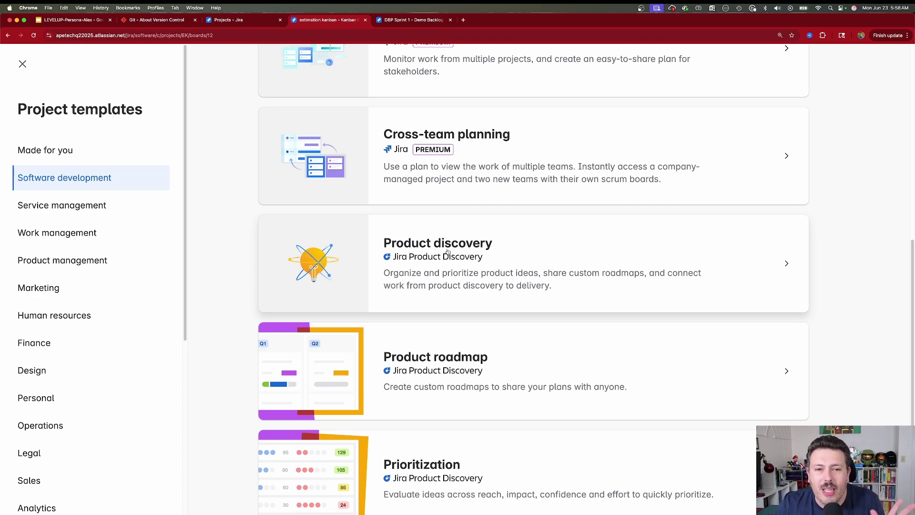
{"action": "scroll", "coordinate": [448, 252], "scroll_direction": "up", "scroll_amount": 4}
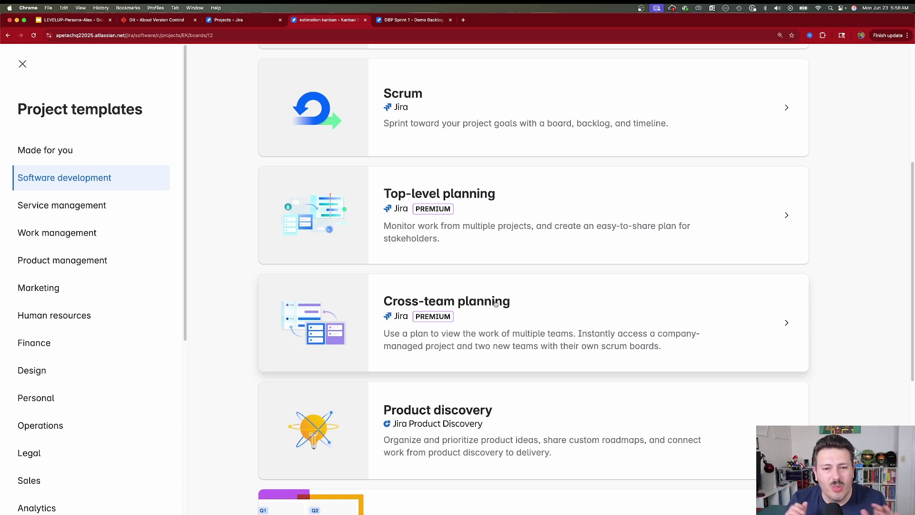
{"action": "scroll", "coordinate": [496, 303], "scroll_direction": "up", "scroll_amount": 5}
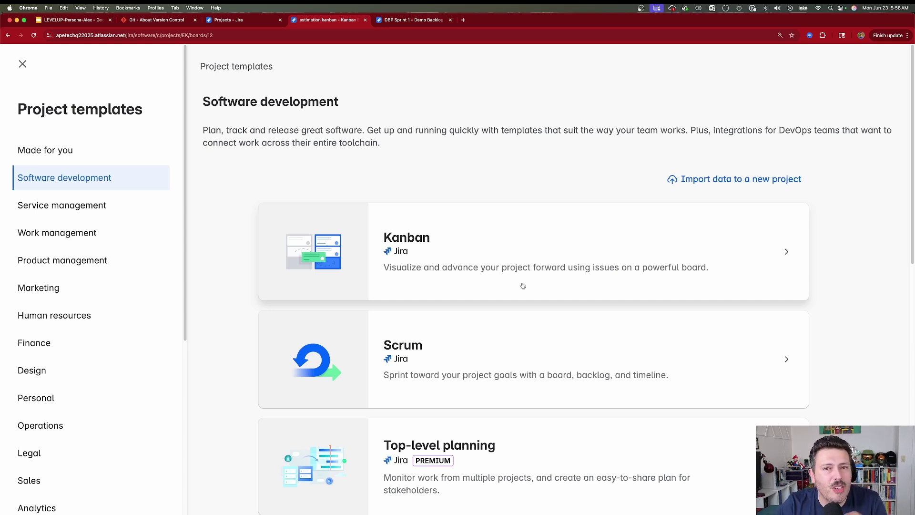
Review the Kanban template's description, issue types and workflow, and leave the project templates without using it.
{"action": "left_click", "coordinate": [546, 275]}
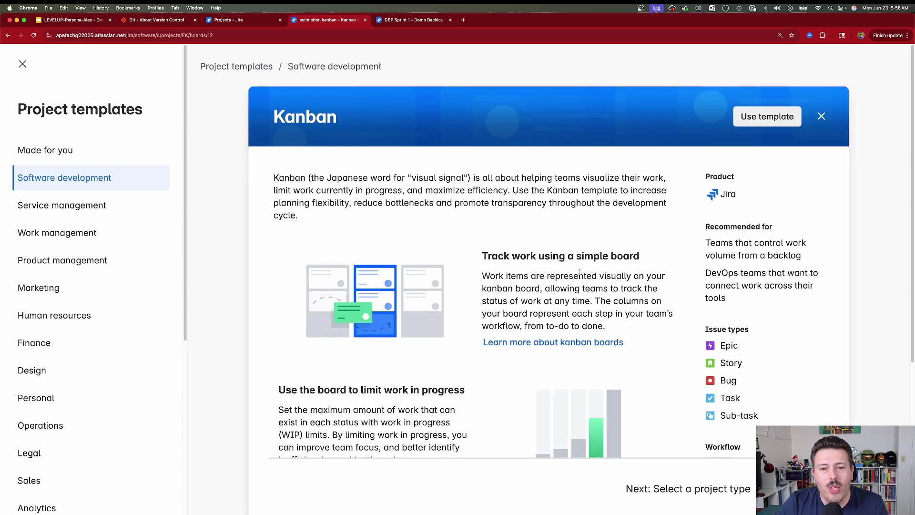
{"action": "scroll", "coordinate": [663, 262], "scroll_direction": "down", "scroll_amount": 2}
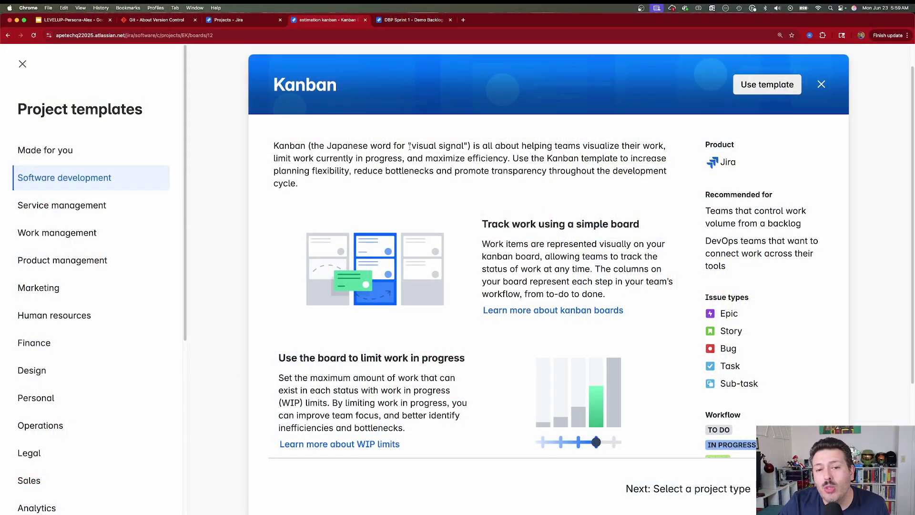
{"action": "scroll", "coordinate": [491, 176], "scroll_direction": "down", "scroll_amount": 2}
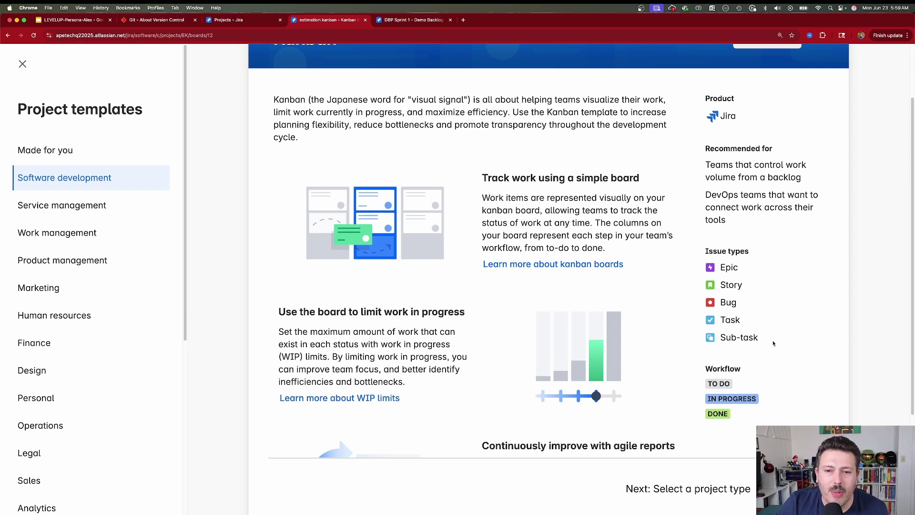
{"action": "scroll", "coordinate": [772, 344], "scroll_direction": "down", "scroll_amount": 3}
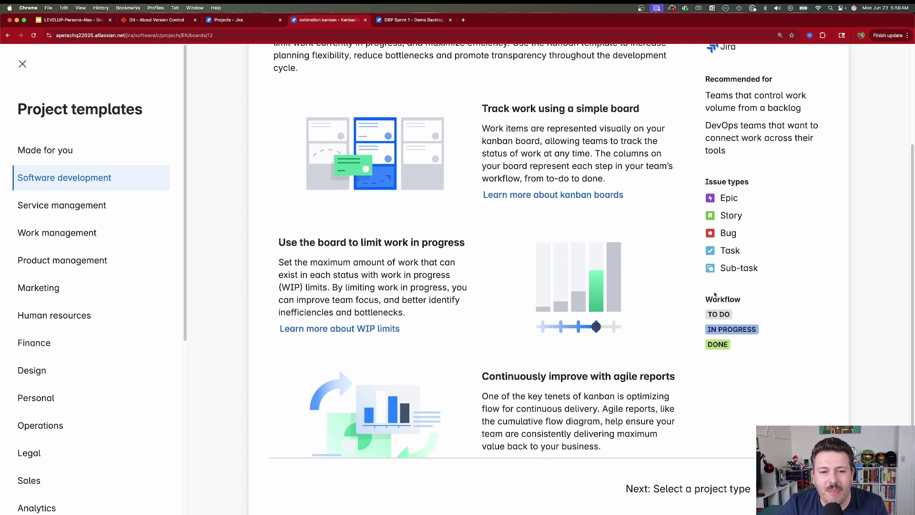
{"action": "scroll", "coordinate": [714, 294], "scroll_direction": "down", "scroll_amount": 2}
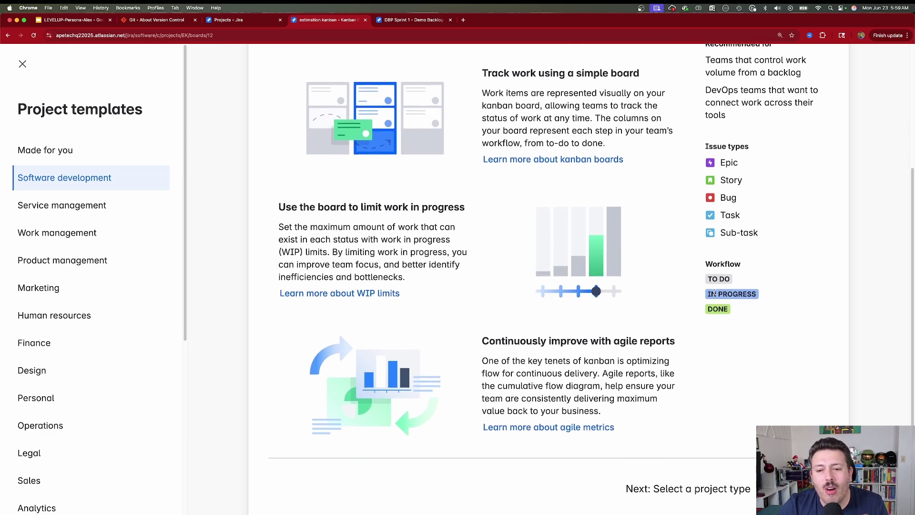
{"action": "scroll", "coordinate": [715, 294], "scroll_direction": "down", "scroll_amount": 1}
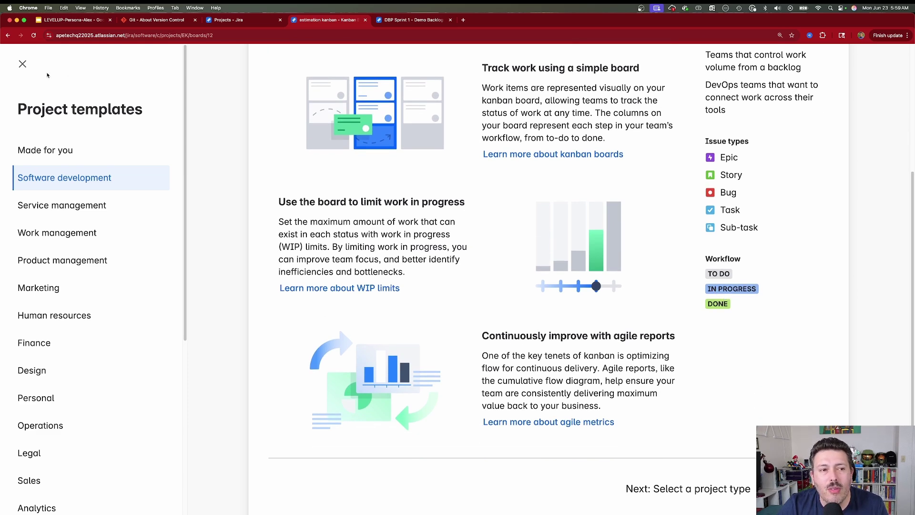
{"action": "left_click", "coordinate": [22, 65]}
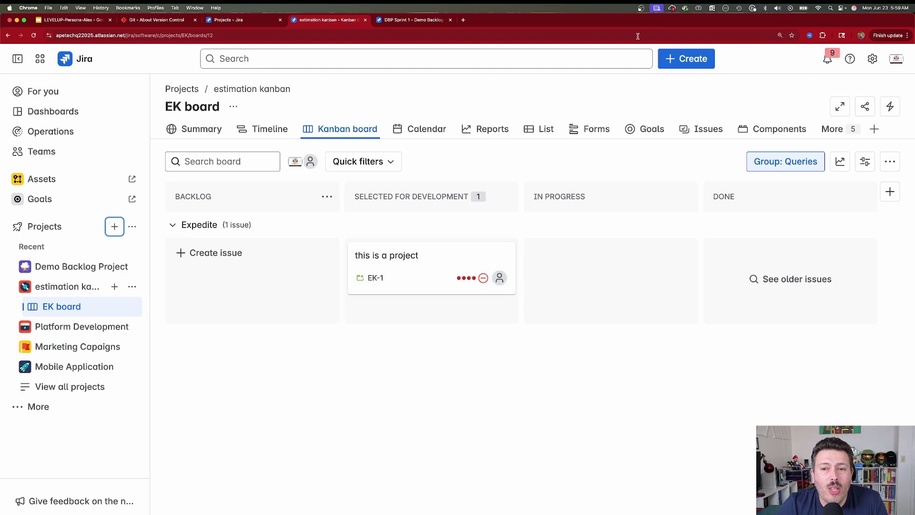
Create an issue with the summary "A new work item" in the estimation kanban project.
{"action": "left_click", "coordinate": [686, 58]}
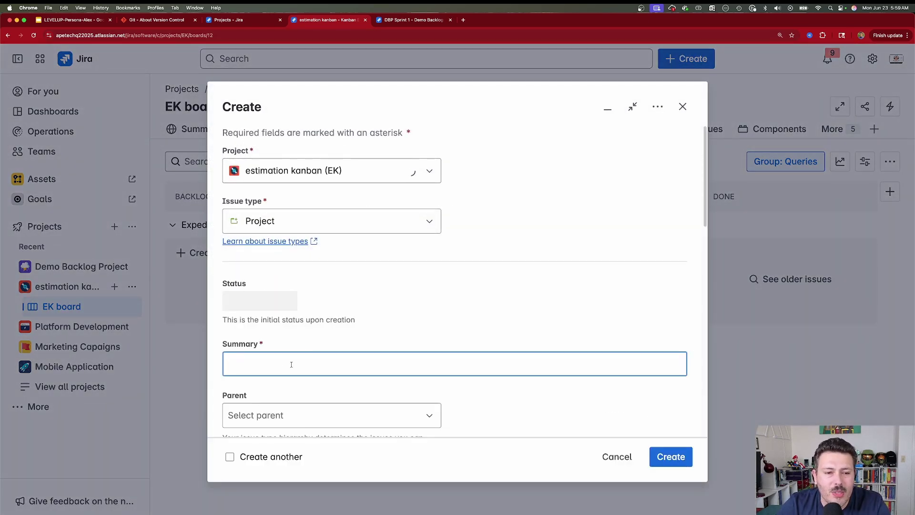
{"action": "scroll", "coordinate": [282, 367], "scroll_direction": "down", "scroll_amount": 6}
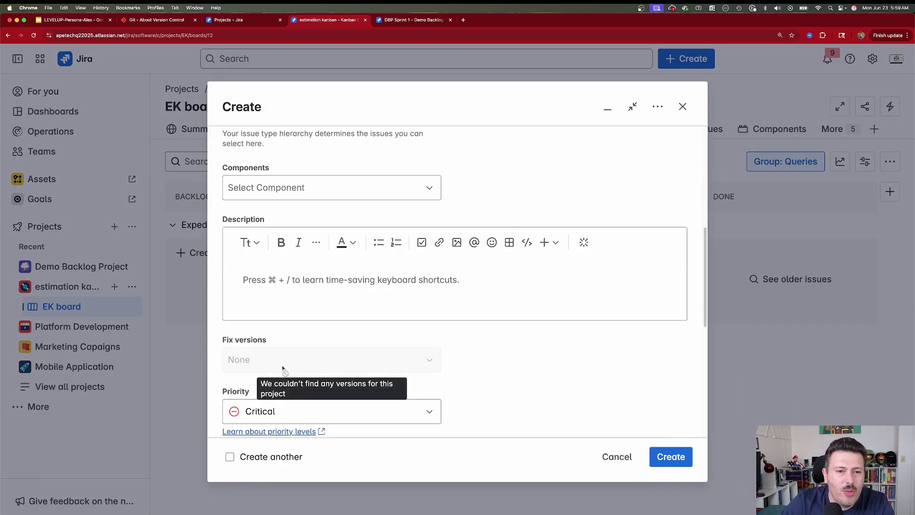
{"action": "scroll", "coordinate": [308, 358], "scroll_direction": "up", "scroll_amount": 4}
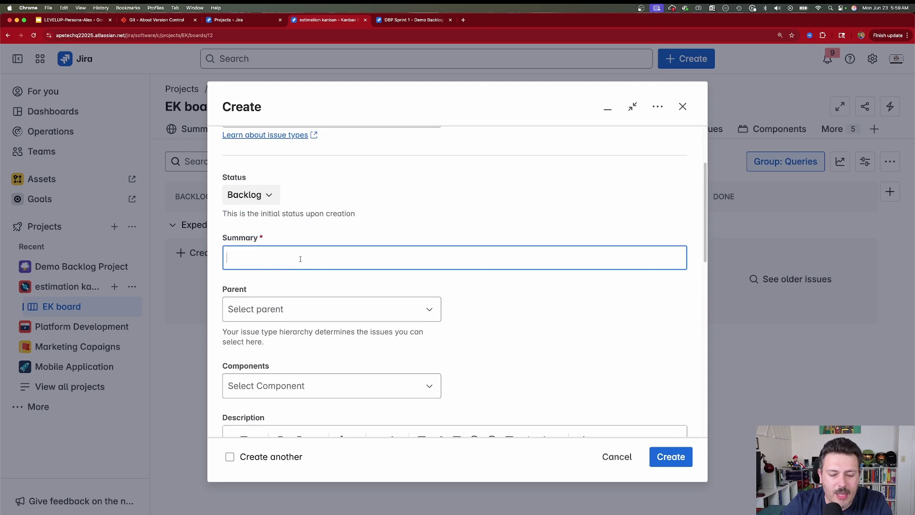
{"action": "type", "text": "A new work item"}
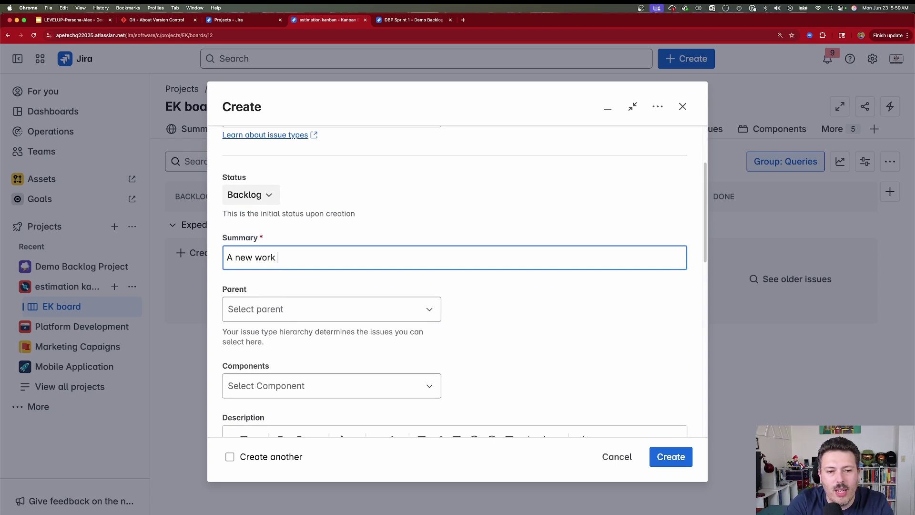
{"action": "left_click", "coordinate": [670, 456]}
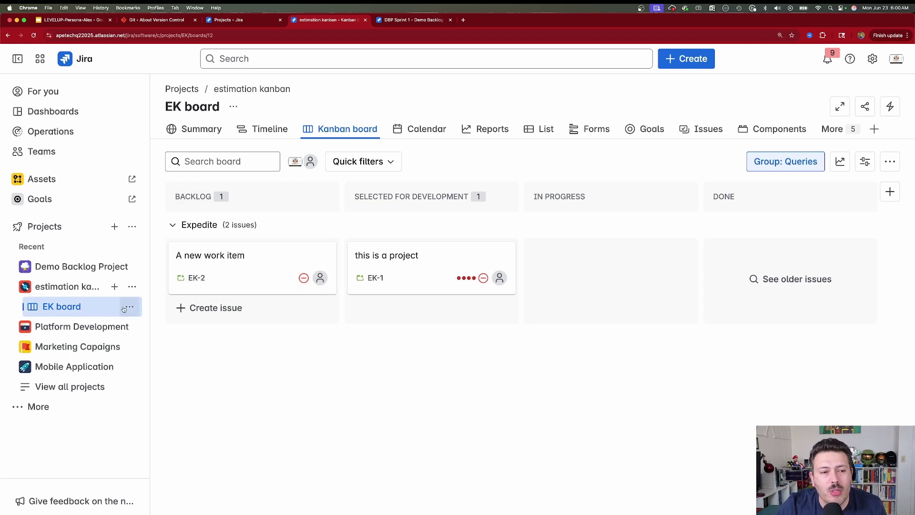
Enable the Kanban backlog for EK board by mapping the Backlog status to it in the column settings, and return to the board.
{"action": "left_click", "coordinate": [129, 307]}
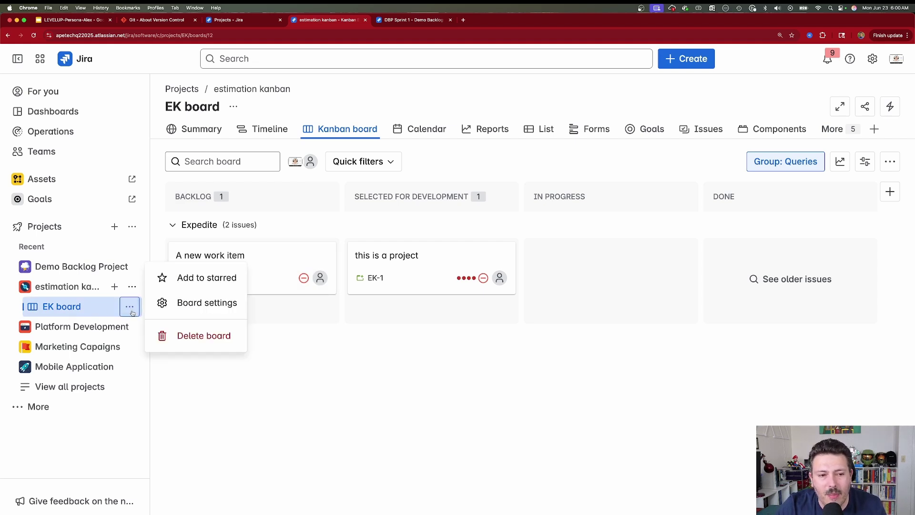
{"action": "left_click", "coordinate": [187, 303]}
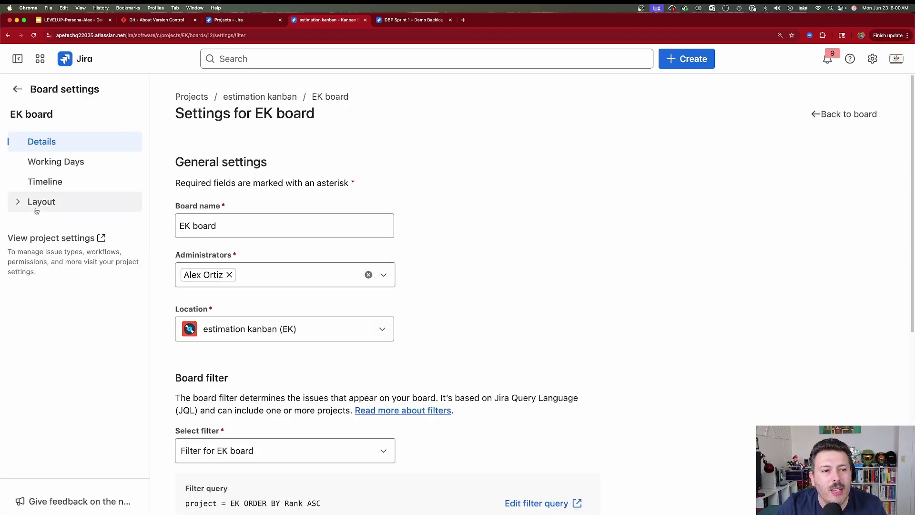
{"action": "left_click", "coordinate": [38, 202]}
{"action": "left_click", "coordinate": [52, 221]}
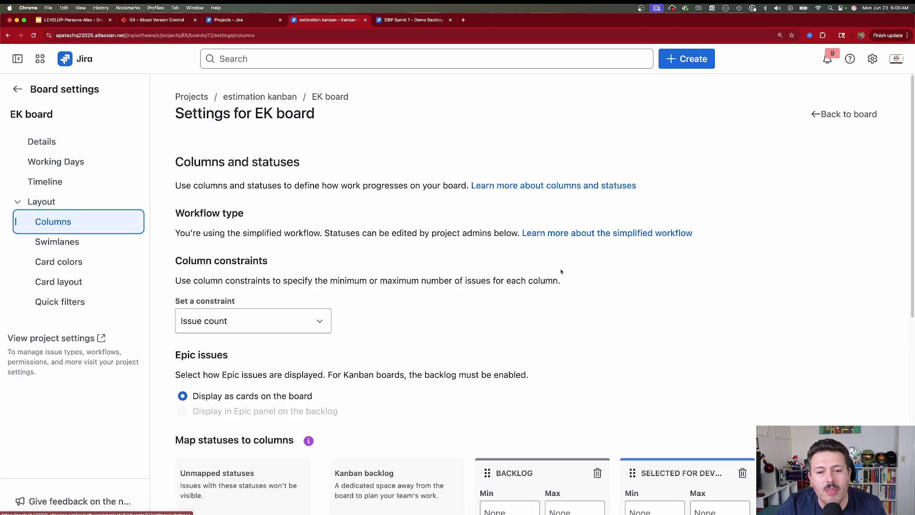
{"action": "scroll", "coordinate": [567, 267], "scroll_direction": "down", "scroll_amount": 5}
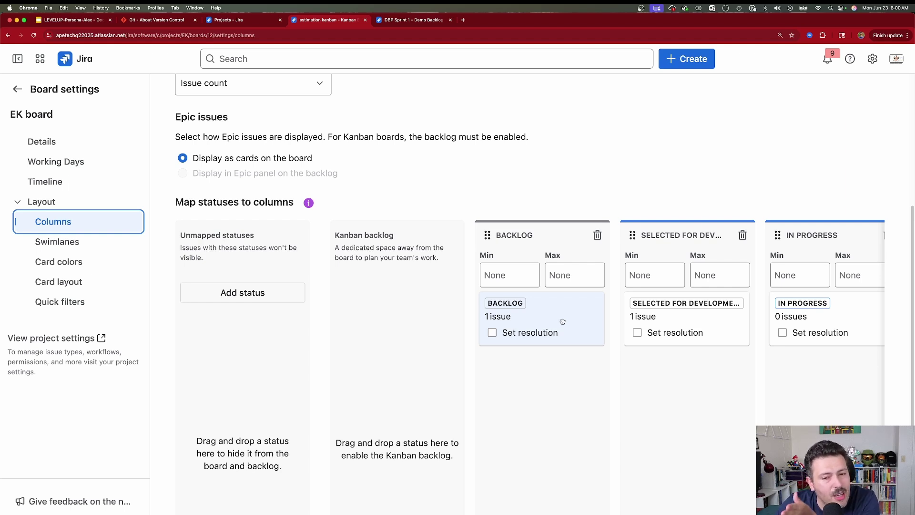
{"action": "left_click_drag", "start_coordinate": [560, 322], "coordinate": [445, 332]}
{"action": "left_click_drag", "start_coordinate": [422, 332], "coordinate": [413, 332]}
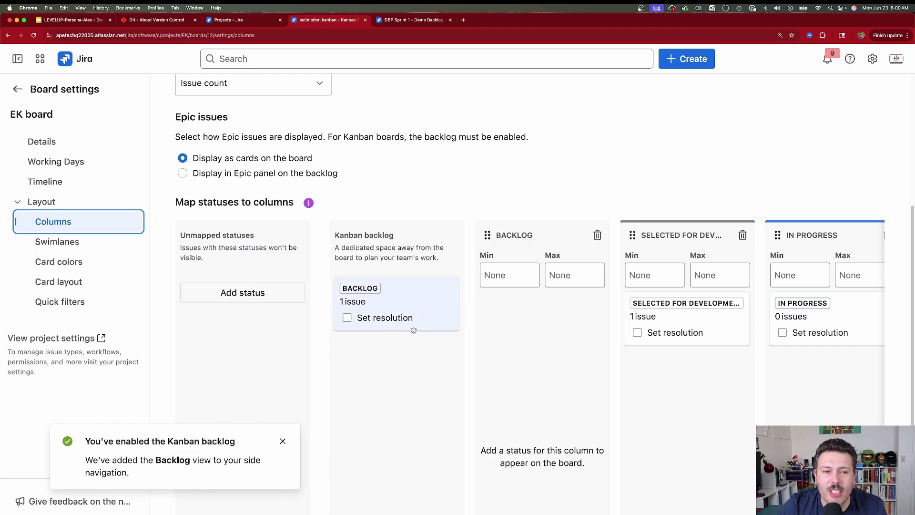
{"action": "scroll", "coordinate": [414, 331], "scroll_direction": "up", "scroll_amount": 5}
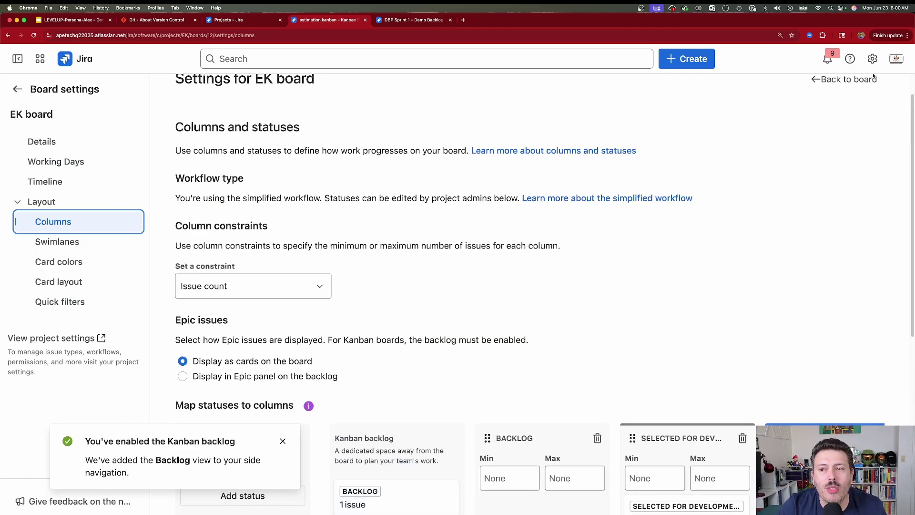
{"action": "left_click", "coordinate": [867, 82]}
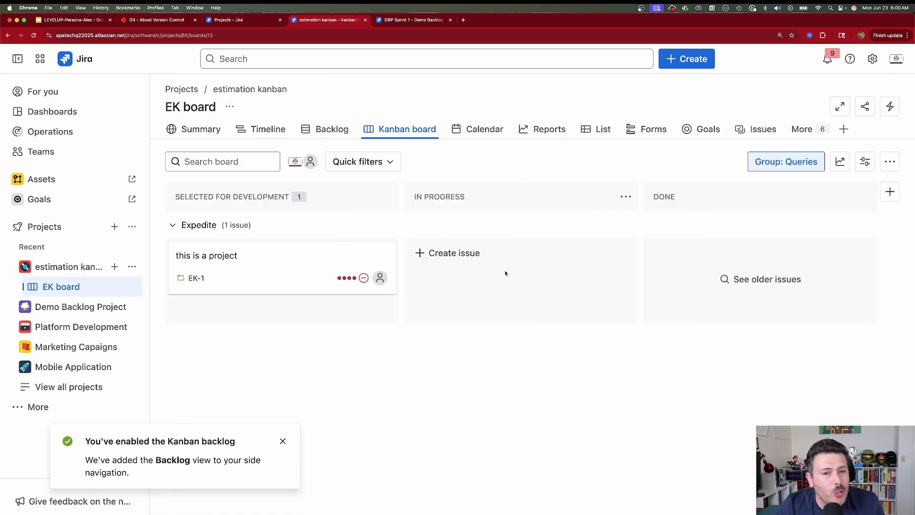
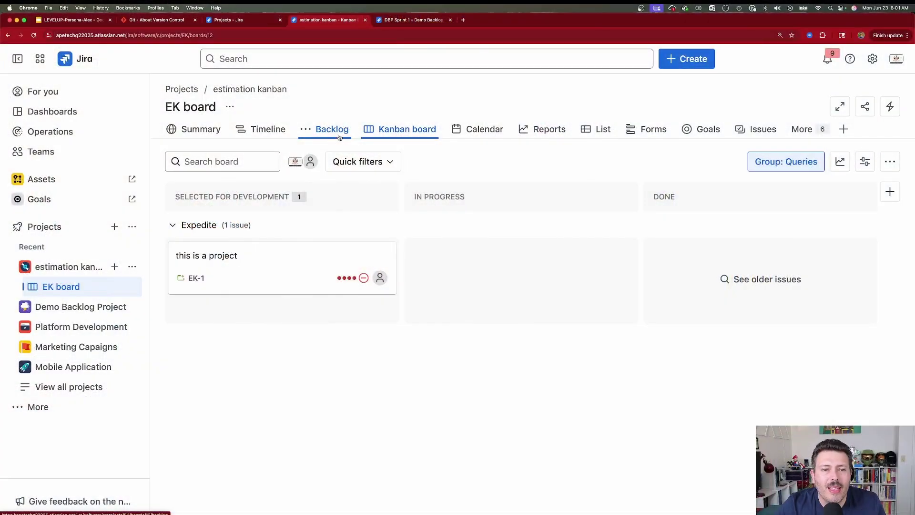
Move "A new work item" from the backlog to Selected for Development, and move "this is a project" to Done on the Kanban board.
{"action": "left_click", "coordinate": [331, 128]}
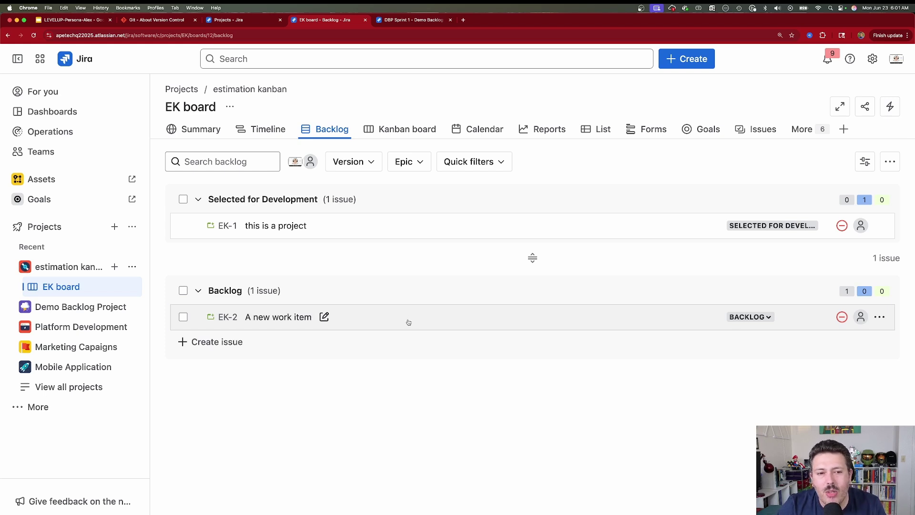
{"action": "left_click_drag", "start_coordinate": [407, 320], "coordinate": [403, 229]}
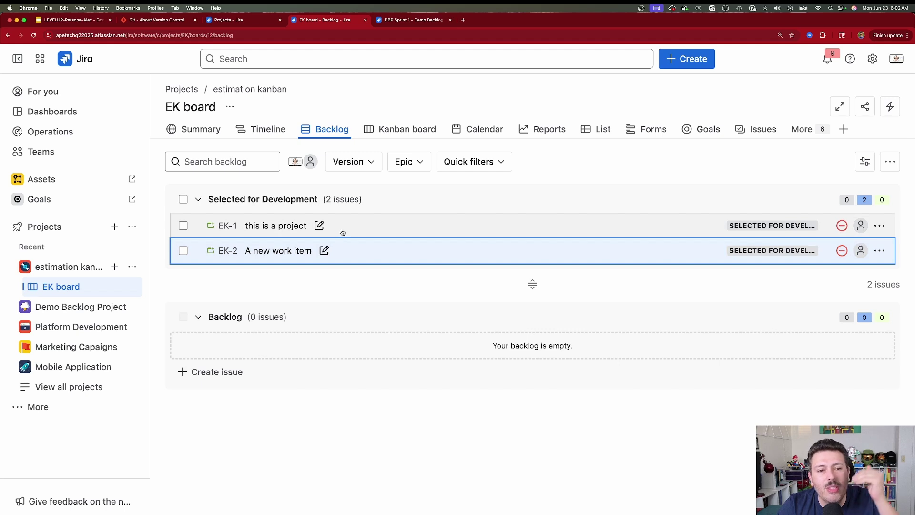
{"action": "left_click", "coordinate": [413, 130]}
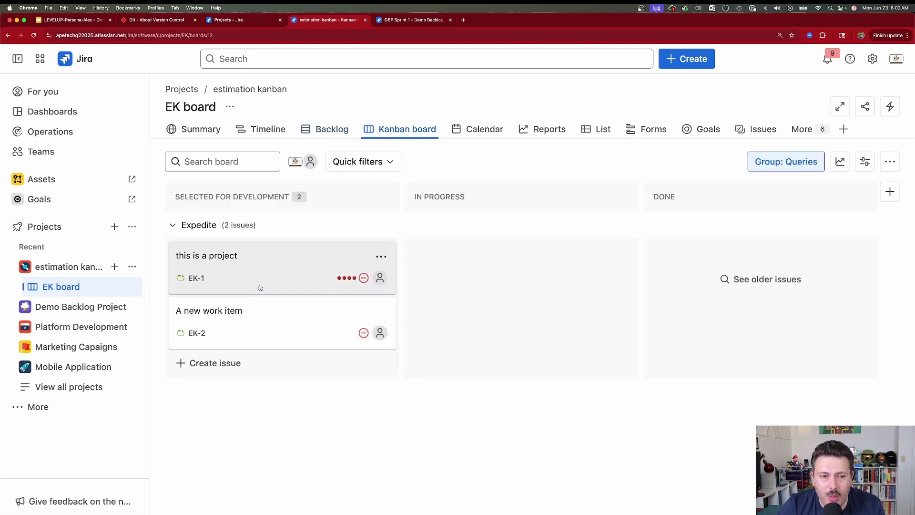
{"action": "left_click_drag", "start_coordinate": [259, 277], "coordinate": [705, 268]}
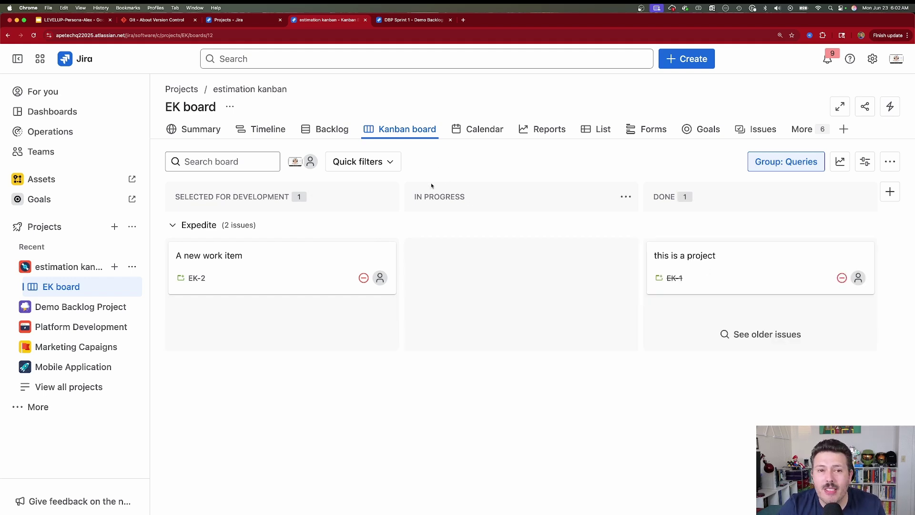
View the details of the Scrum template among the Software development project templates.
{"action": "left_click", "coordinate": [115, 226]}
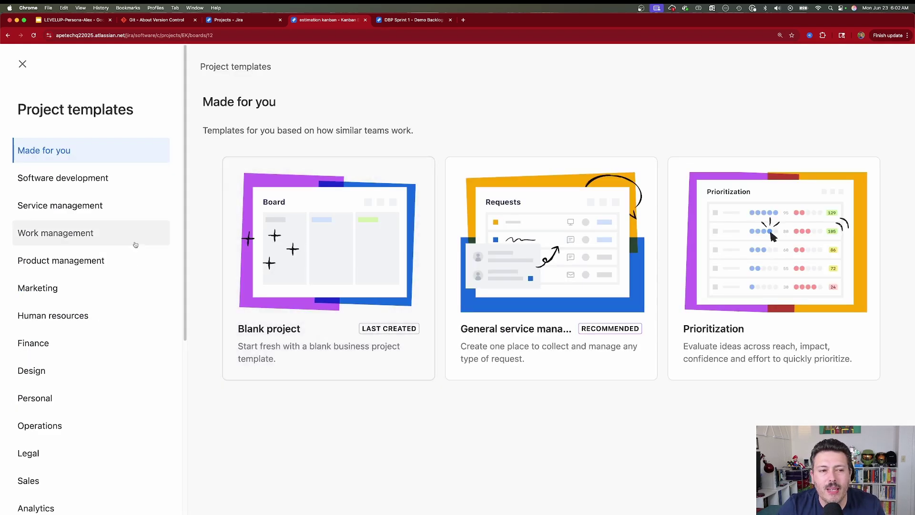
{"action": "left_click", "coordinate": [67, 185]}
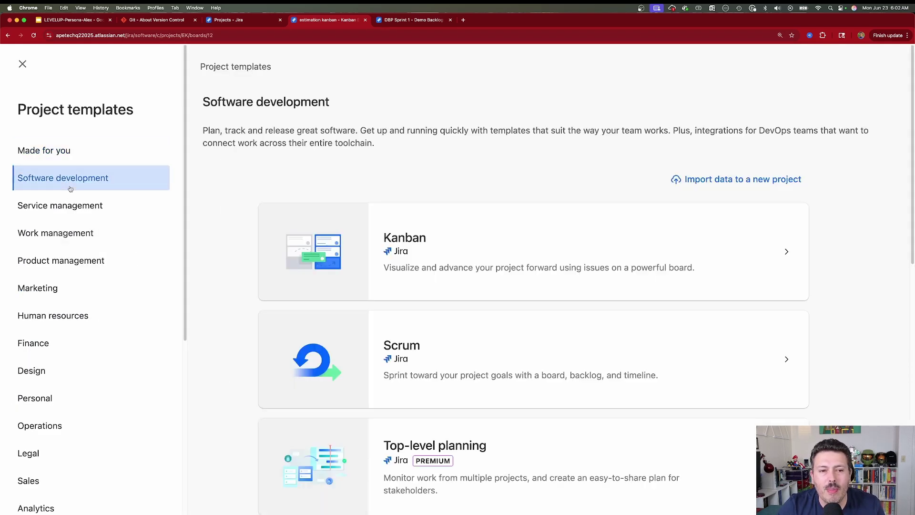
{"action": "left_click", "coordinate": [523, 364]}
{"action": "scroll", "coordinate": [529, 357], "scroll_direction": "down", "scroll_amount": 2}
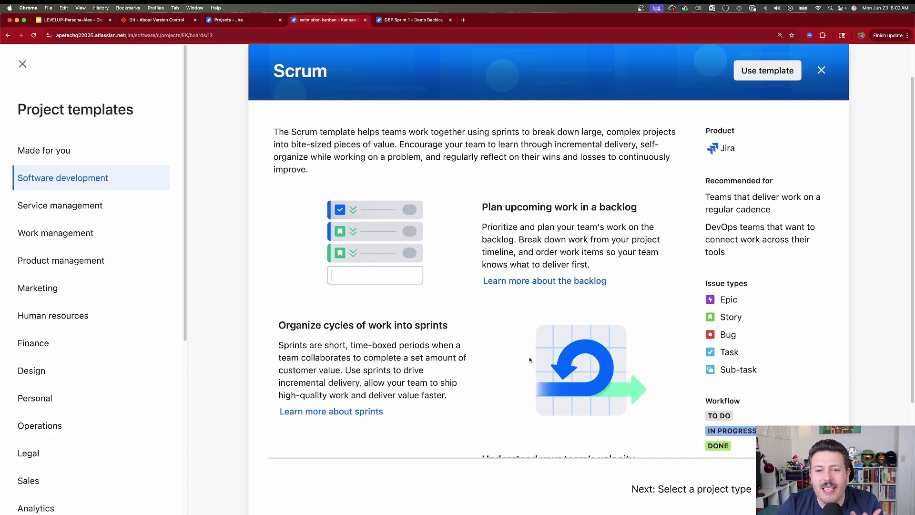
Review the Scrum template's features, issue types and workflow, and return to the Software development templates.
{"action": "scroll", "coordinate": [529, 360], "scroll_direction": "down", "scroll_amount": 2}
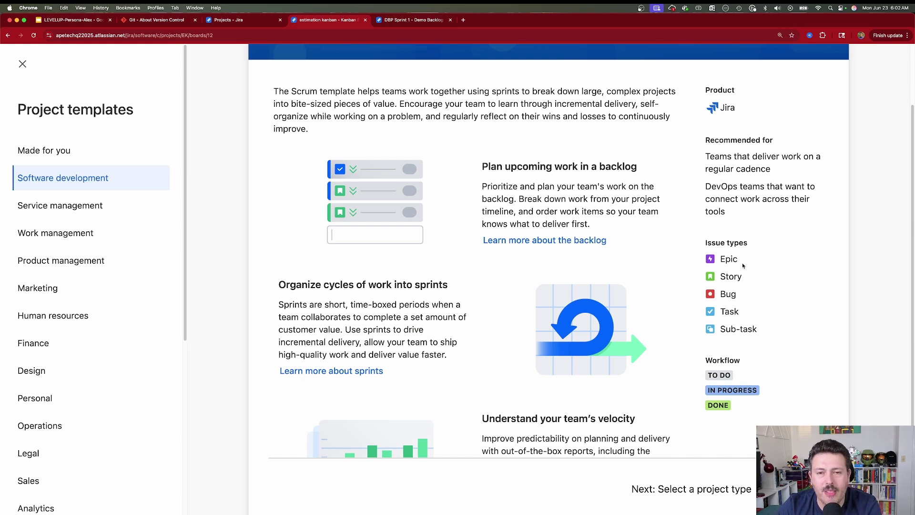
{"action": "scroll", "coordinate": [728, 335], "scroll_direction": "down", "scroll_amount": 3}
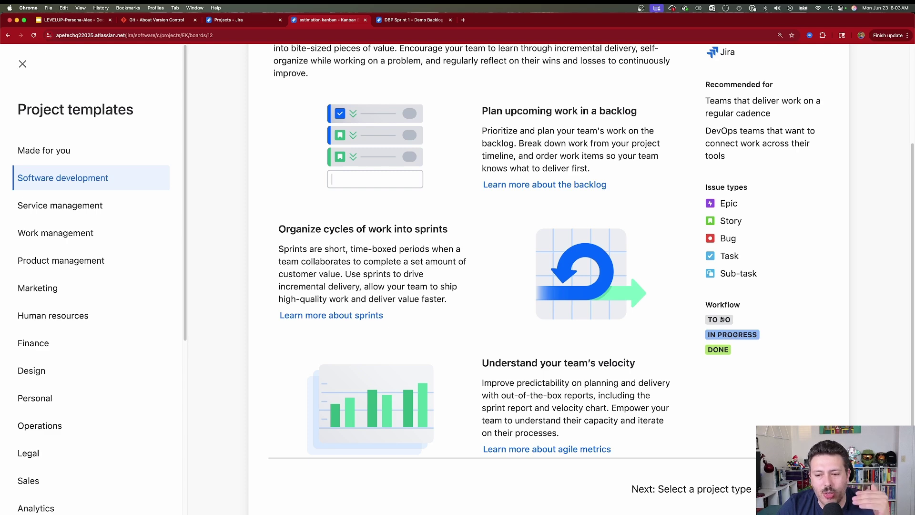
{"action": "scroll", "coordinate": [721, 319], "scroll_direction": "up", "scroll_amount": 8}
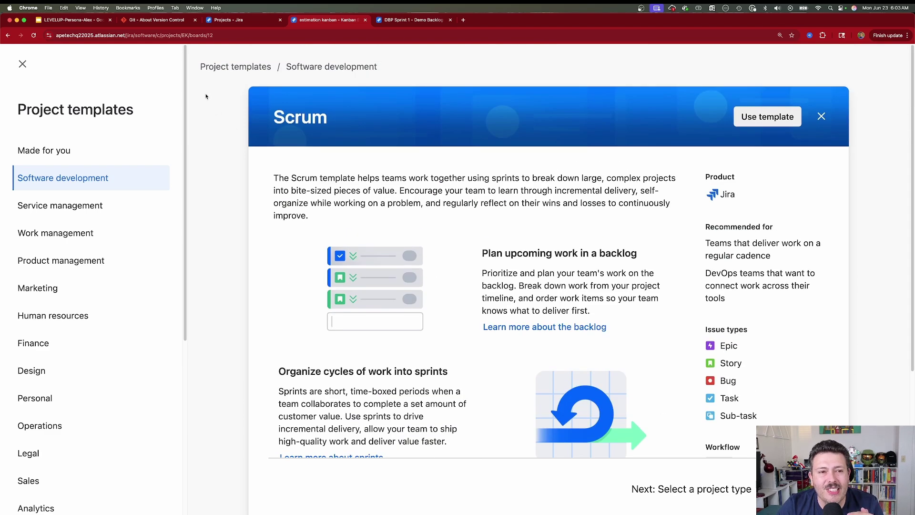
{"action": "left_click", "coordinate": [250, 67]}
{"action": "left_click", "coordinate": [79, 177]}
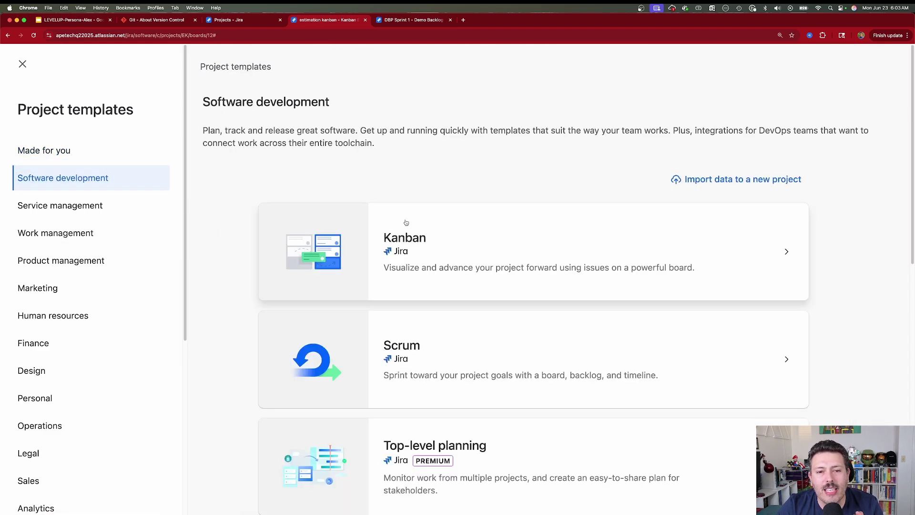
Compare the Kanban template's details with those of the Scrum template, and close the project templates.
{"action": "left_click", "coordinate": [407, 220]}
{"action": "scroll", "coordinate": [680, 279], "scroll_direction": "down", "scroll_amount": 5}
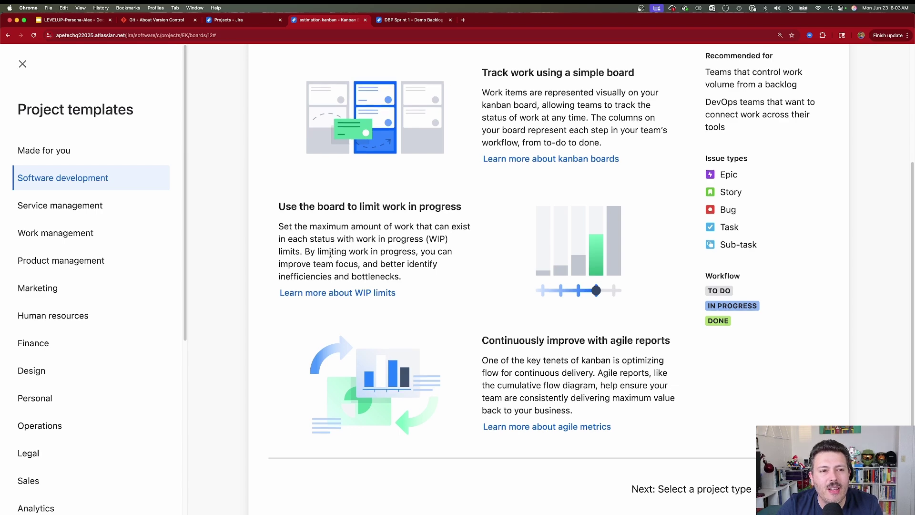
{"action": "left_click", "coordinate": [72, 177]}
{"action": "left_click", "coordinate": [514, 256]}
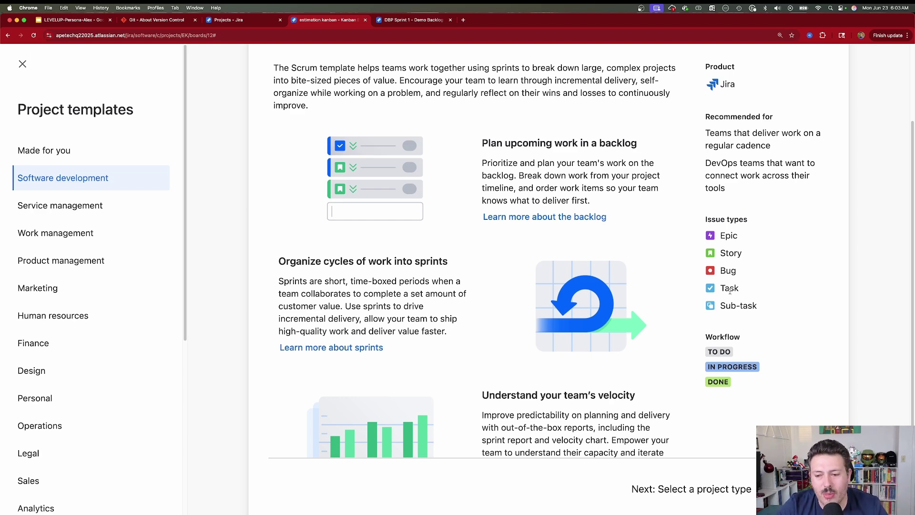
{"action": "left_click", "coordinate": [23, 64]}
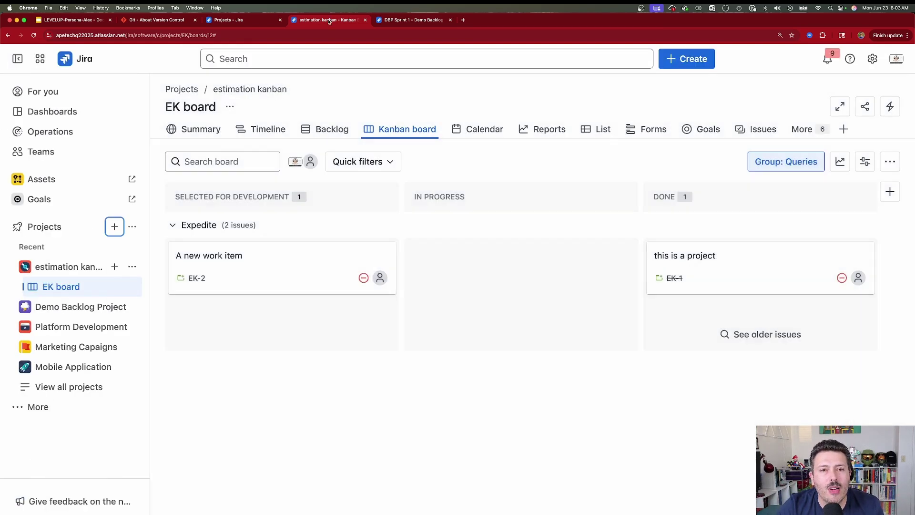
Compare the active sprints board and backlog of Demo Backlog Project with the Kanban board and backlog of estimation kanban.
{"action": "left_click", "coordinate": [411, 20]}
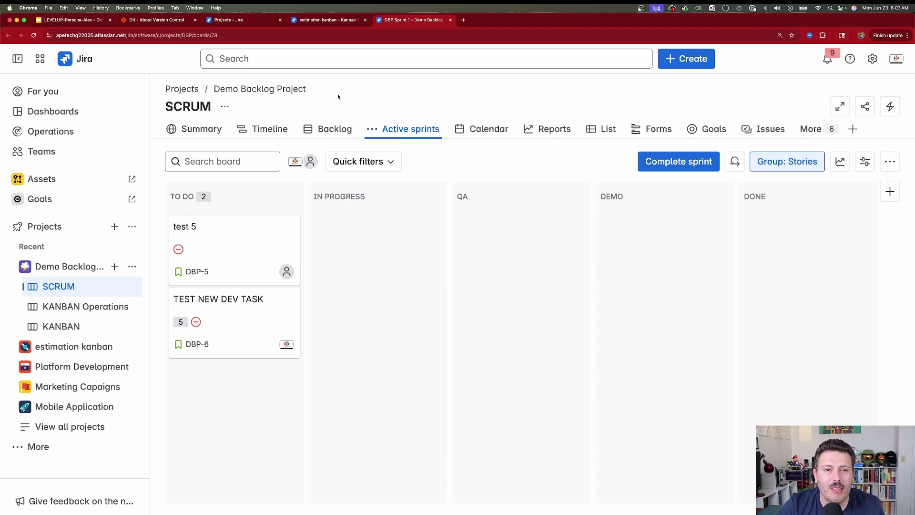
{"action": "left_click", "coordinate": [320, 20]}
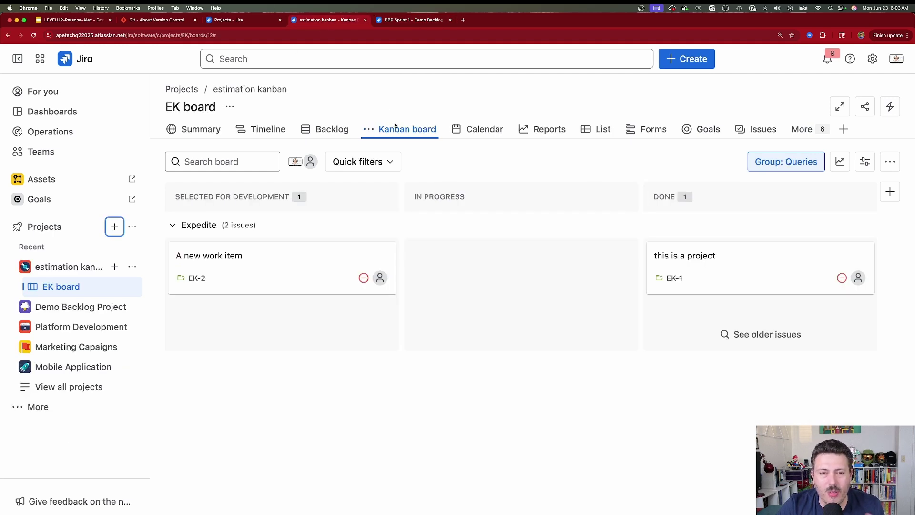
{"action": "left_click", "coordinate": [409, 21]}
{"action": "left_click", "coordinate": [332, 129]}
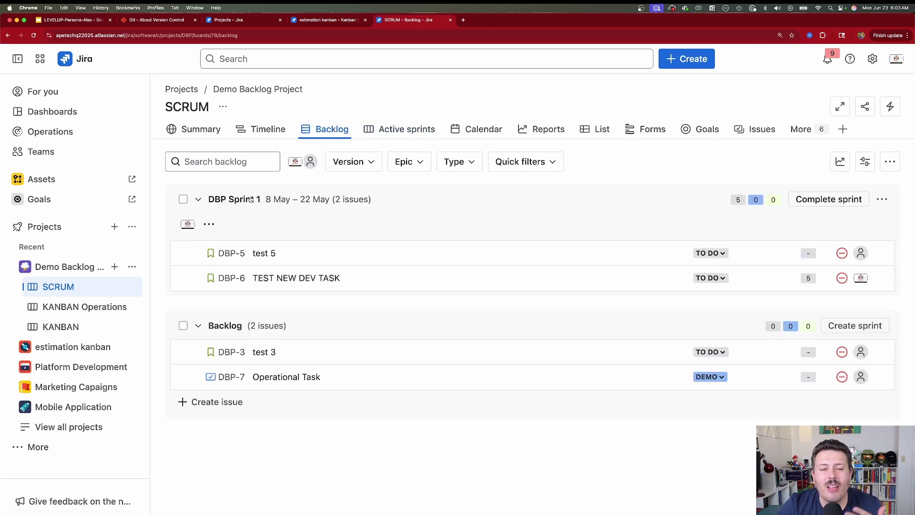
{"action": "left_click", "coordinate": [320, 21]}
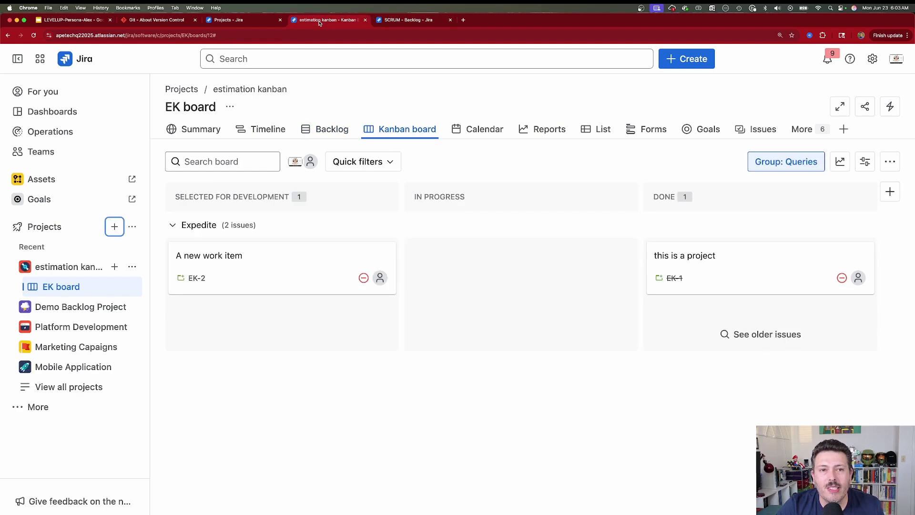
{"action": "left_click", "coordinate": [323, 129]}
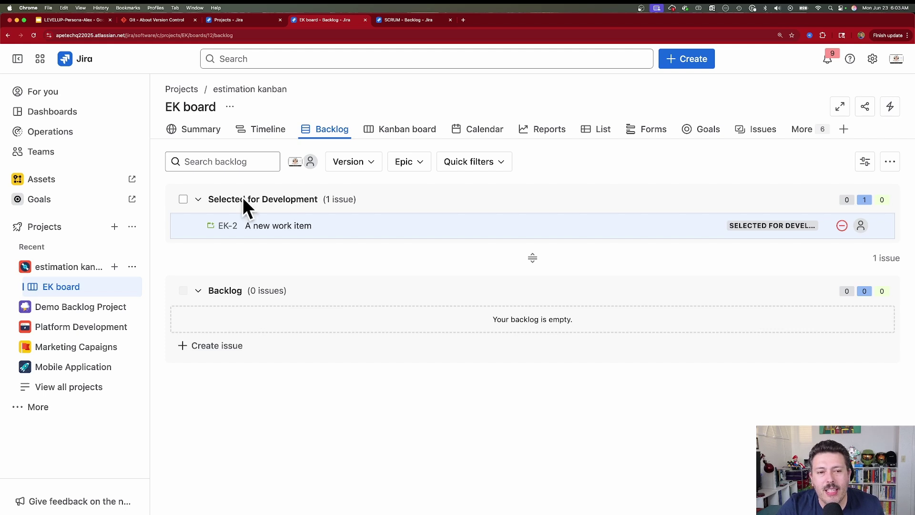
Create a new sprint in the SCRUM backlog of Demo Backlog Project, and return to the EK board's backlog.
{"action": "left_click", "coordinate": [416, 21]}
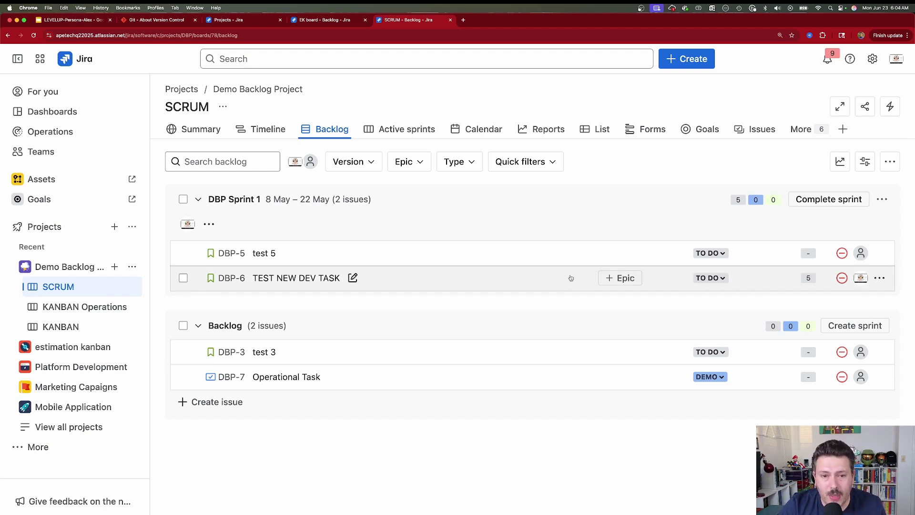
{"action": "left_click", "coordinate": [841, 327]}
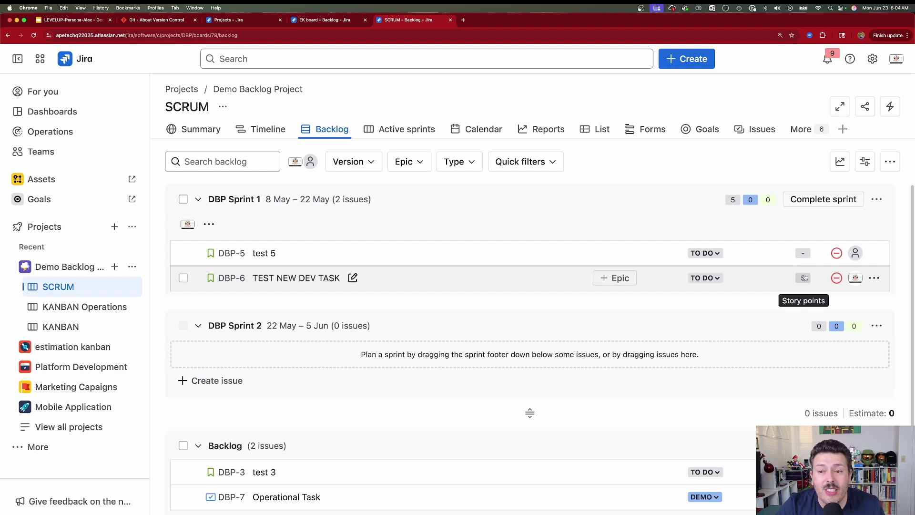
{"action": "left_click", "coordinate": [332, 22]}
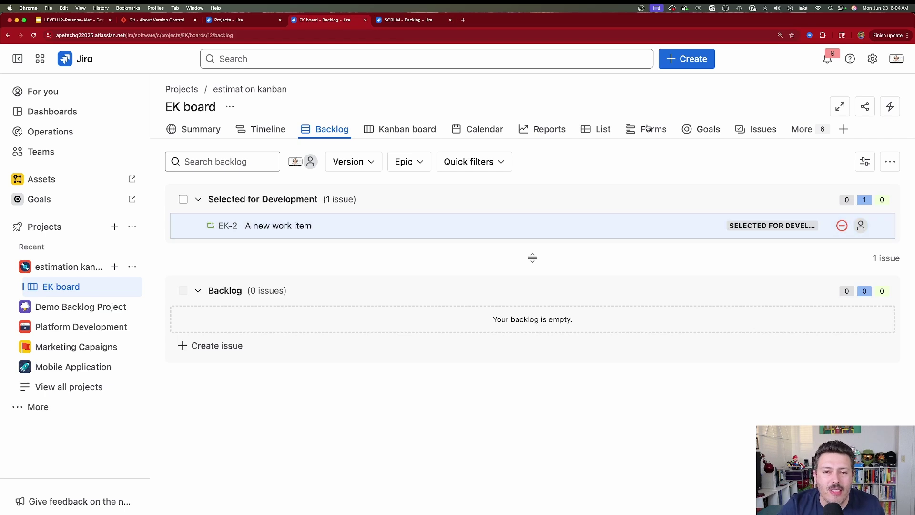
Open the reports of the SCRUM board in Demo Backlog Project and look through the Agile reports.
{"action": "left_click", "coordinate": [409, 20]}
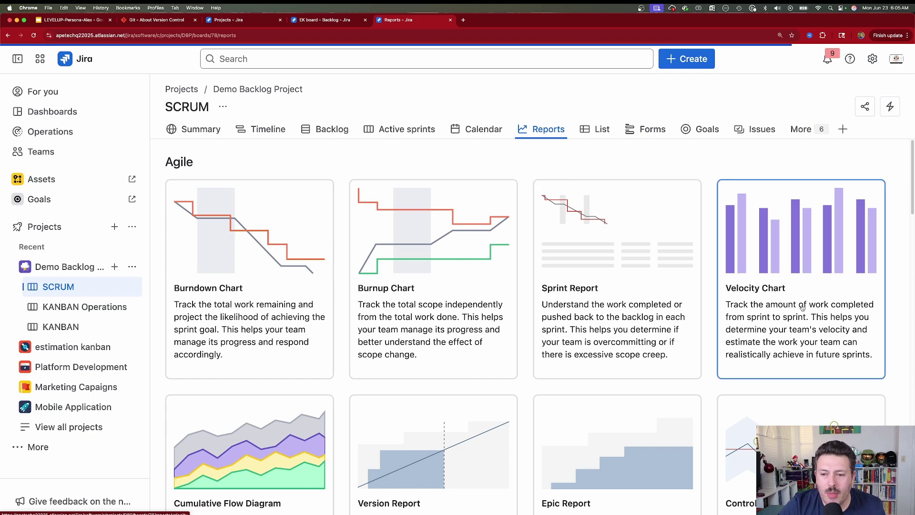
{"action": "scroll", "coordinate": [810, 306], "scroll_direction": "down", "scroll_amount": 3}
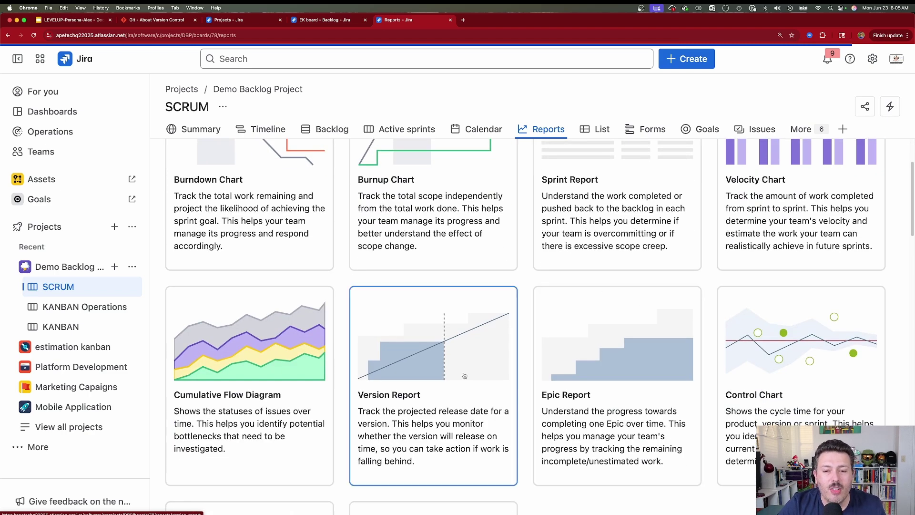
{"action": "scroll", "coordinate": [379, 316], "scroll_direction": "down", "scroll_amount": 8}
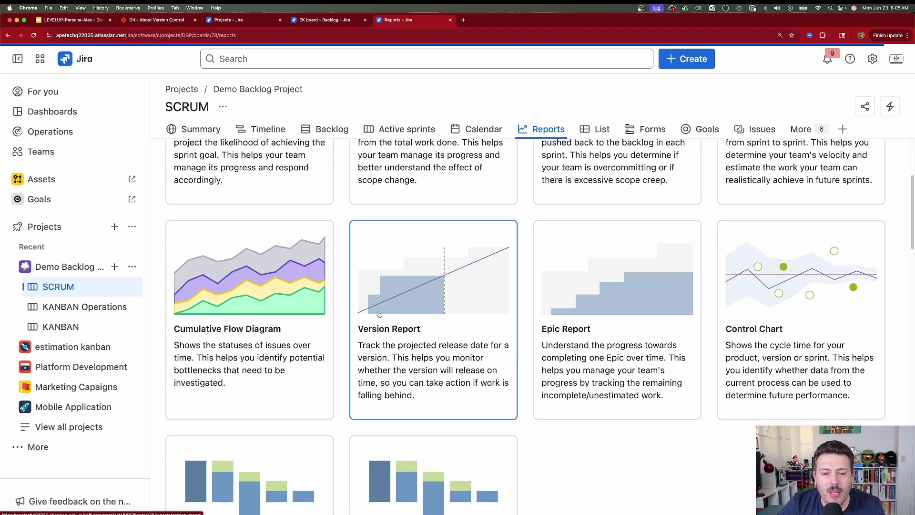
{"action": "scroll", "coordinate": [379, 314], "scroll_direction": "up", "scroll_amount": 3}
Open the EK board's reports and compare its Agile reports with those of the SCRUM board.
{"action": "left_click", "coordinate": [321, 20]}
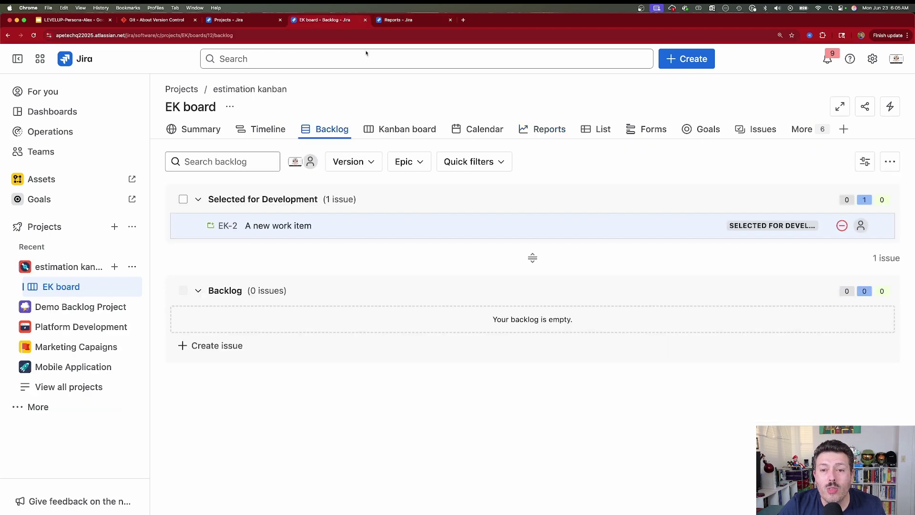
{"action": "left_click", "coordinate": [555, 132]}
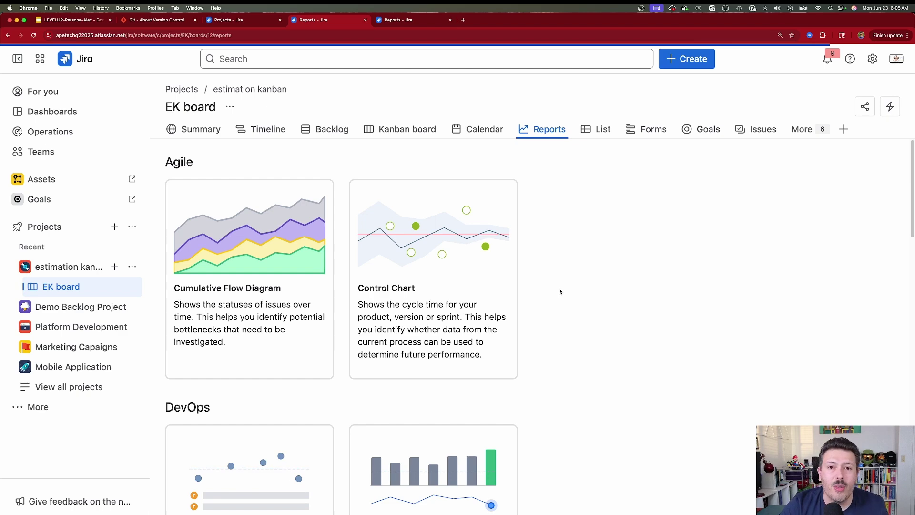
{"action": "left_click", "coordinate": [411, 21]}
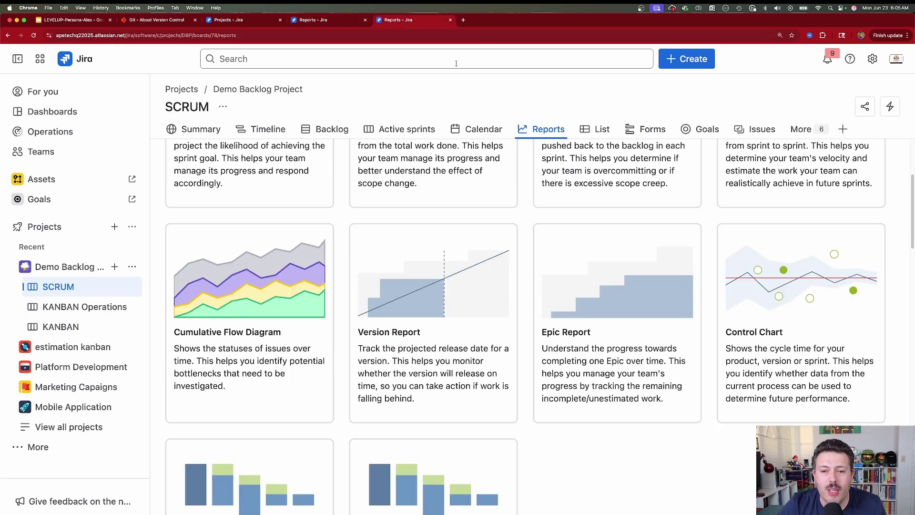
{"action": "scroll", "coordinate": [622, 269], "scroll_direction": "up", "scroll_amount": 4}
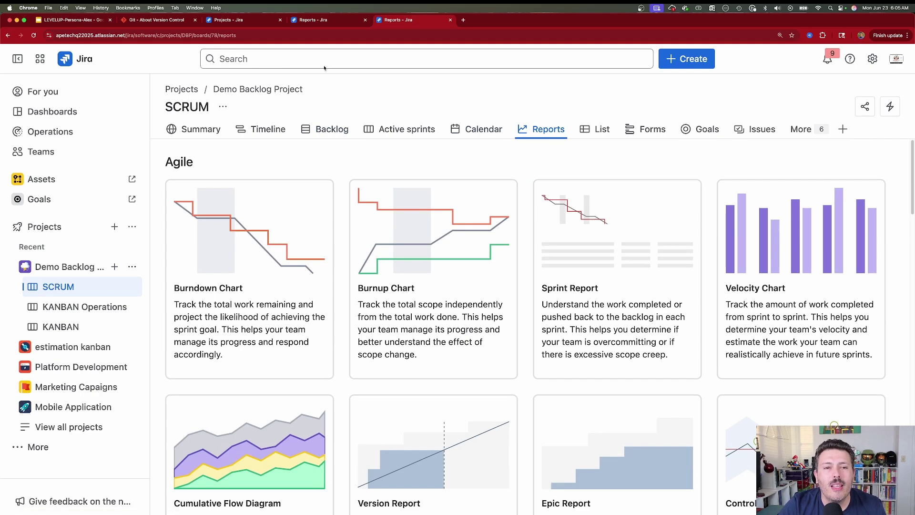
{"action": "left_click", "coordinate": [321, 21]}
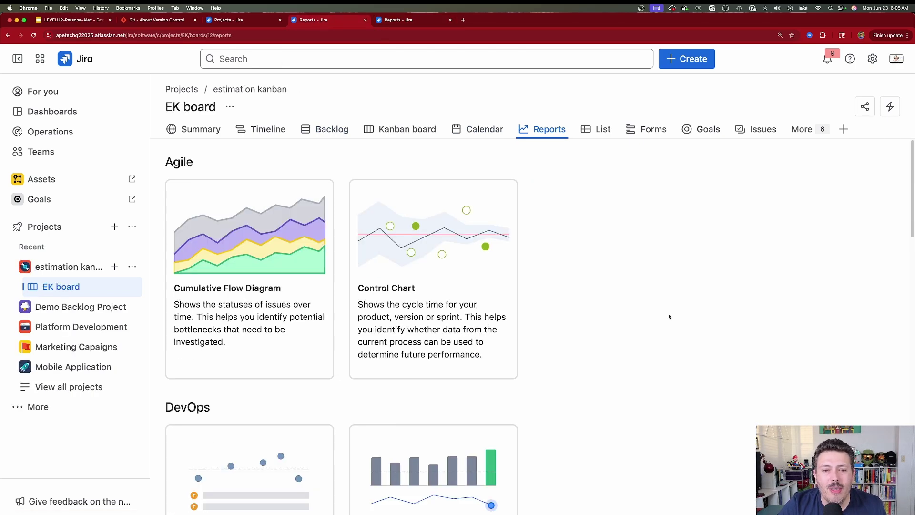